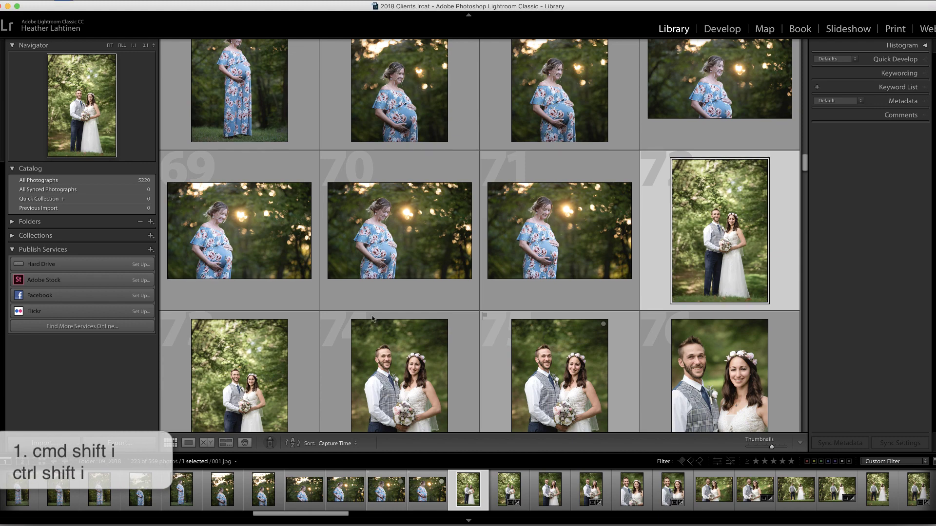
Step: Open and cancel Import, then switch the photo between Loupe, Develop and Grid views
{"action": "key", "text": "super+shift+i"}
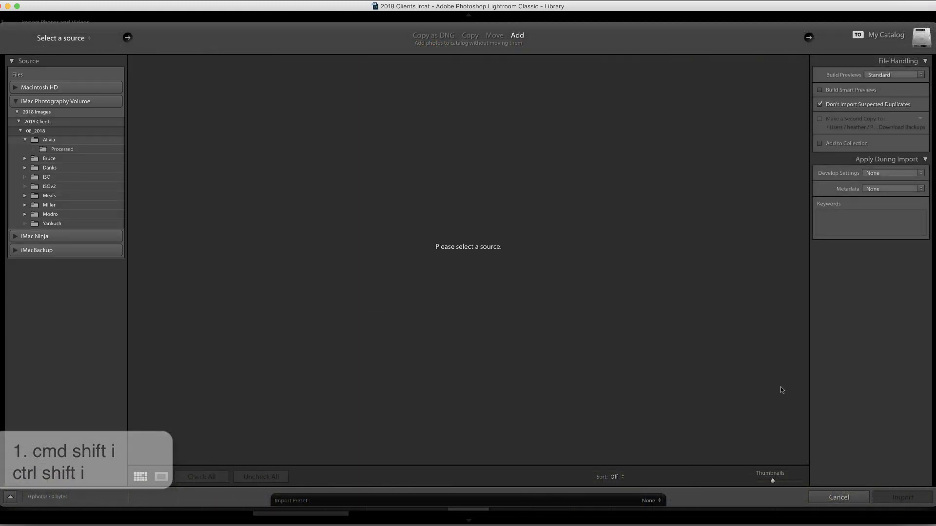
{"action": "left_click", "coordinate": [834, 498]}
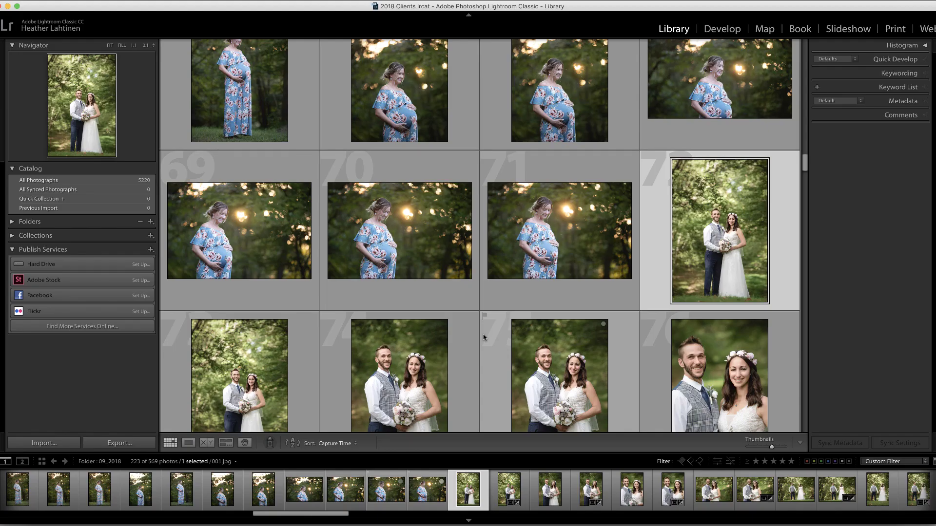
{"action": "key", "text": "e"}
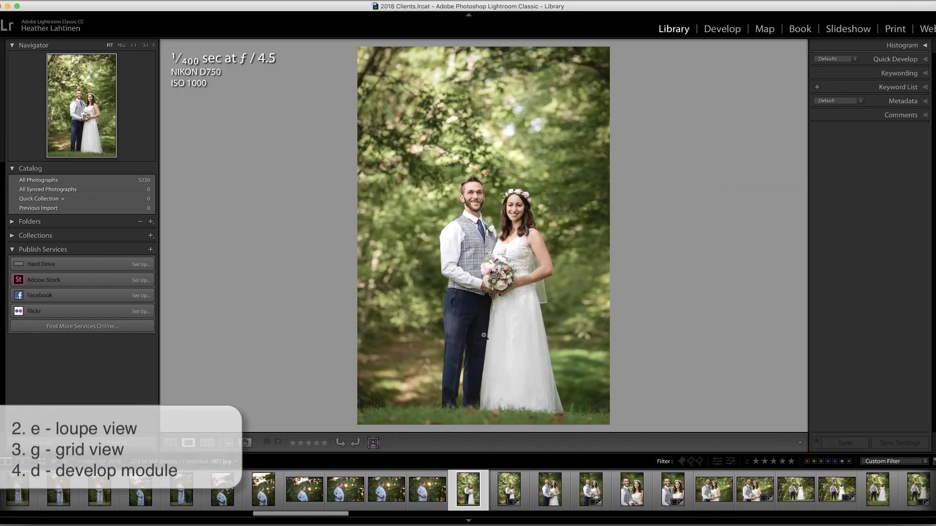
{"action": "key", "text": "g"}
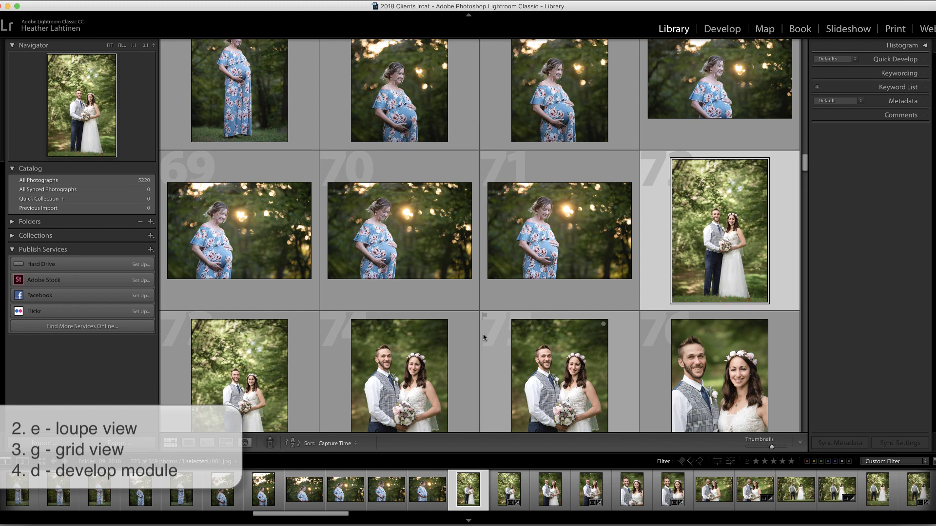
{"action": "key", "text": "d"}
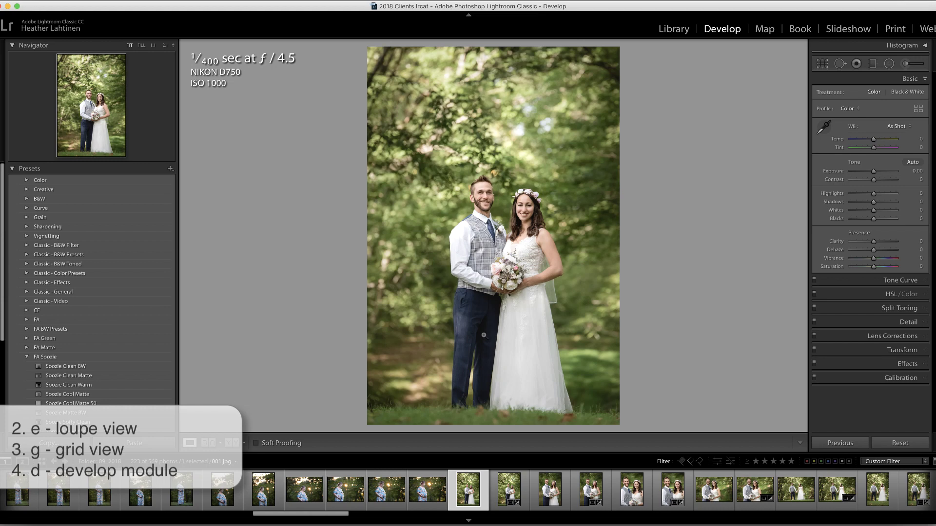
{"action": "key", "text": "e"}
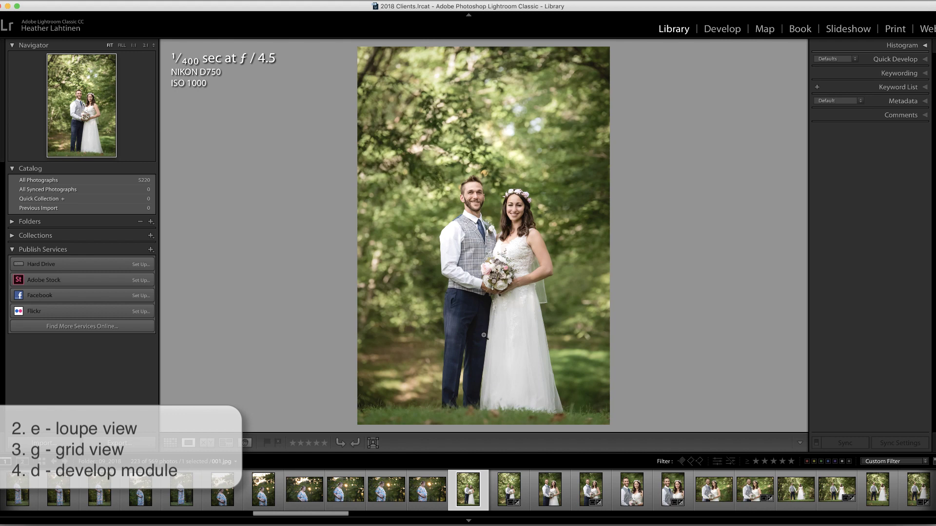
{"action": "key", "text": "g"}
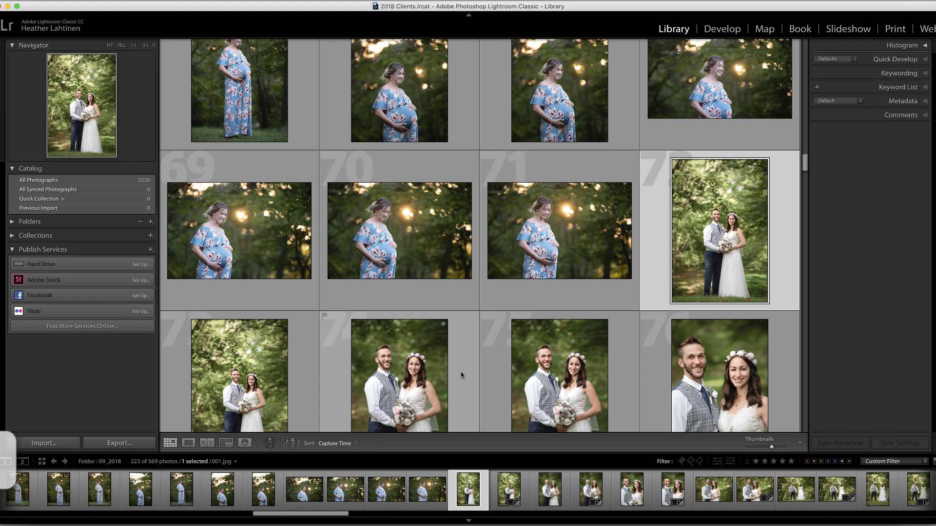
Step: Show and dismiss the Library shortcuts reference, then hide both side panels
{"action": "key", "text": "super+slash"}
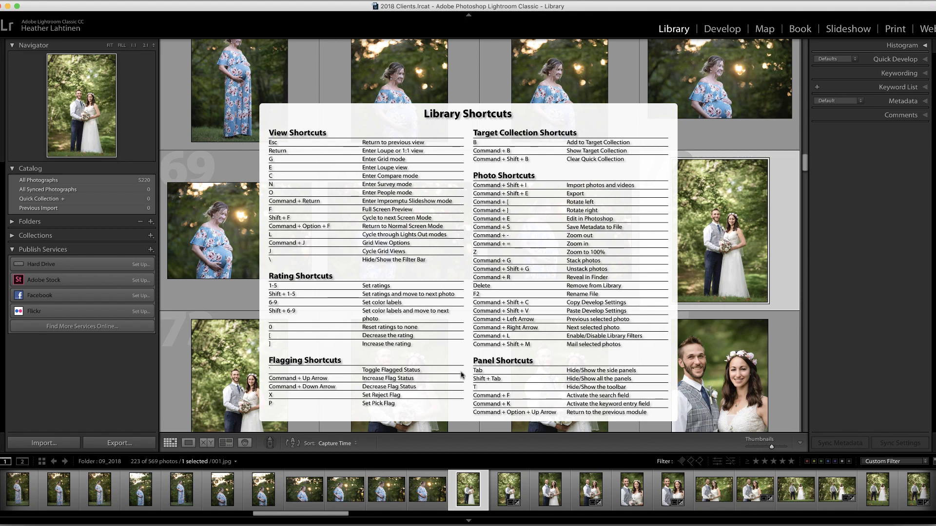
{"action": "left_click", "coordinate": [469, 372]}
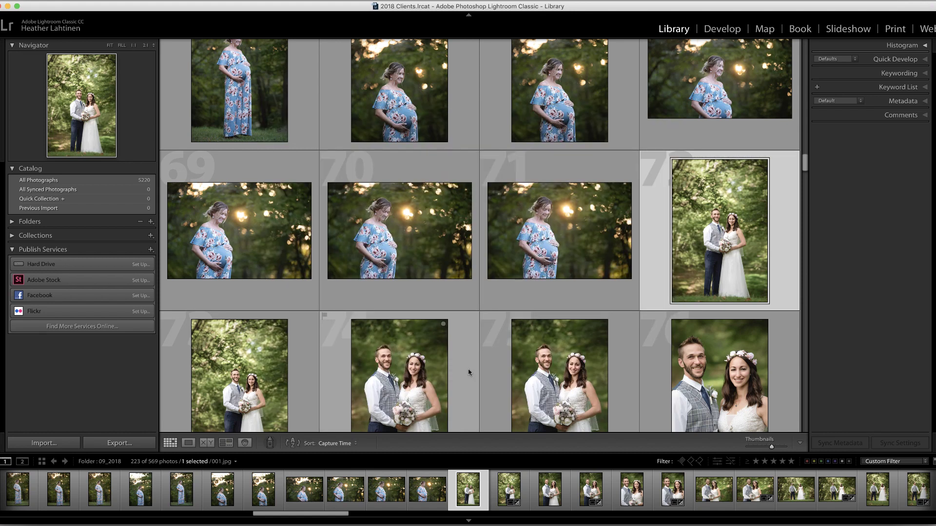
{"action": "key", "text": "Tab"}
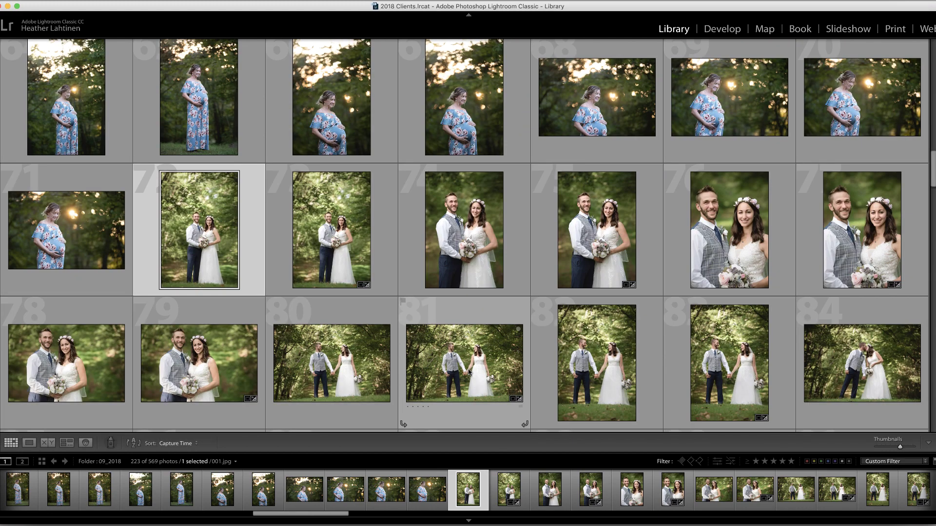
Step: Toggle panels with Tab and Shift+Tab, ending with all panels shown and lights dimmed
{"action": "key", "text": "Tab"}
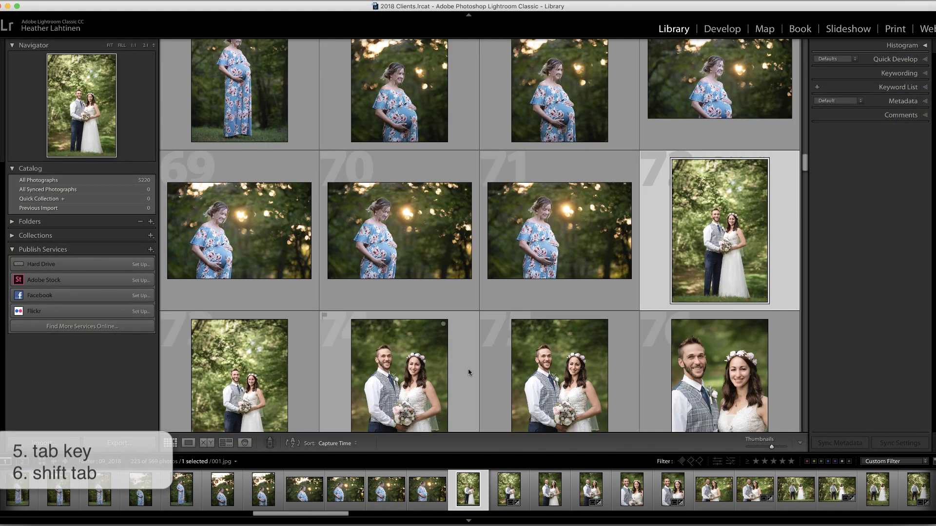
{"action": "key", "text": "Tab"}
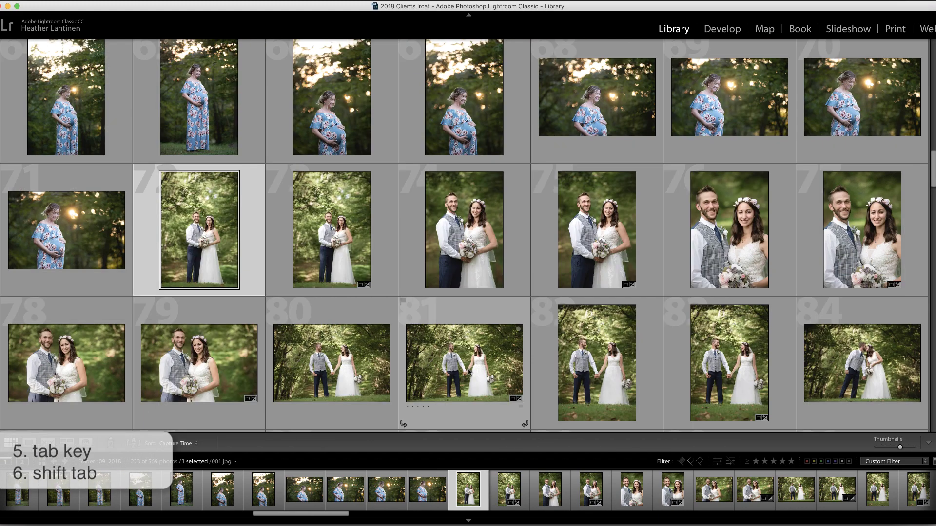
{"action": "key", "text": "Tab"}
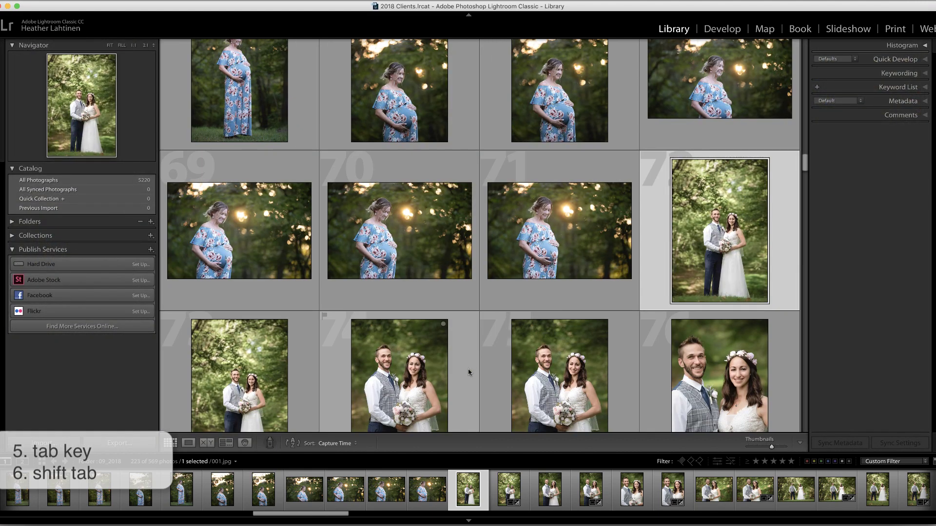
{"action": "key", "text": "shift+Tab"}
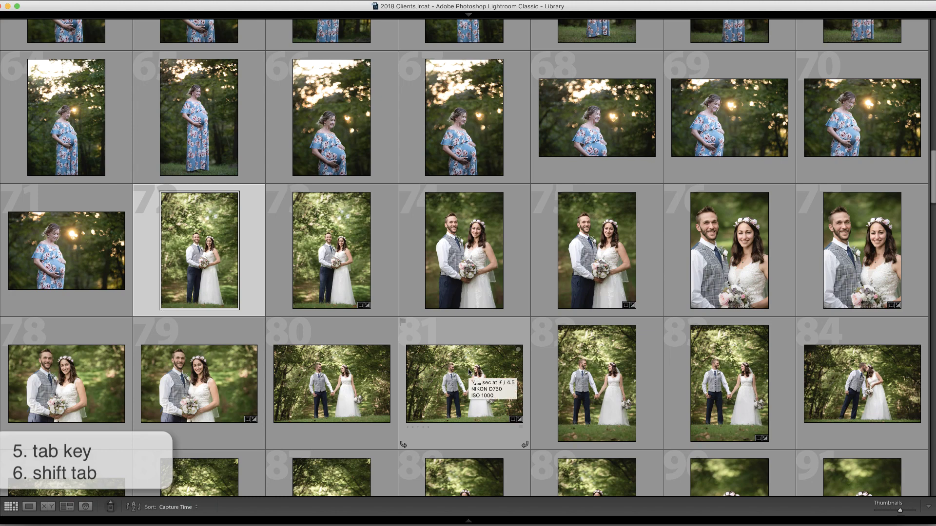
{"action": "key", "text": "shift+Tab"}
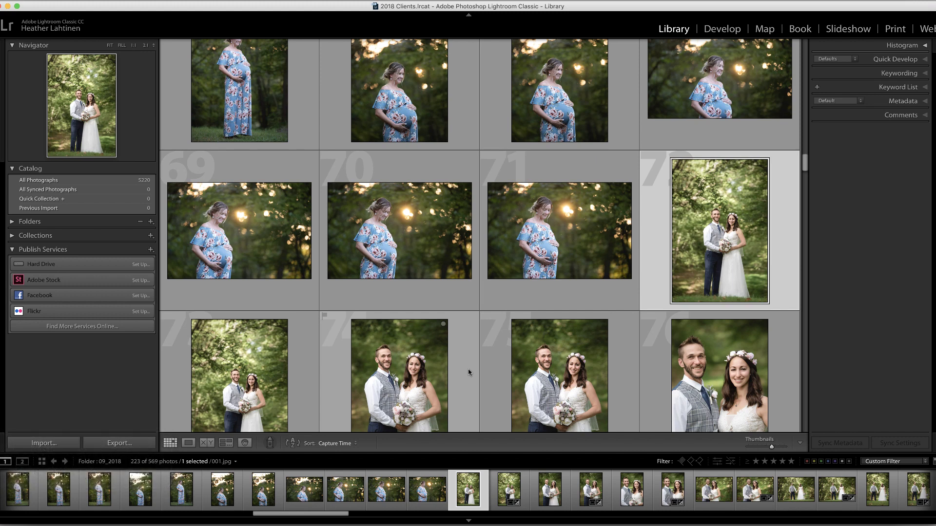
{"action": "key", "text": "l"}
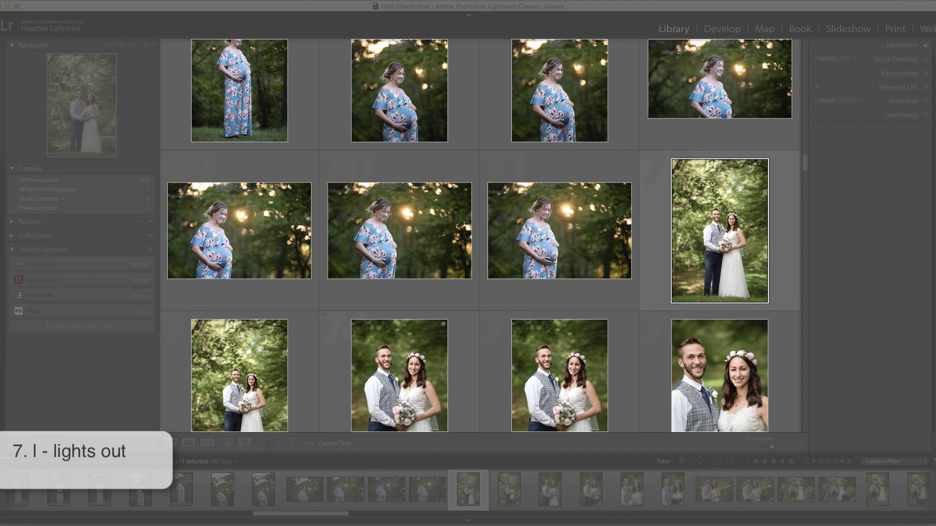
Step: Cycle lighting through Lights Out back to normal, then enlarge the wedding photo in loupe view
{"action": "key", "text": "l"}
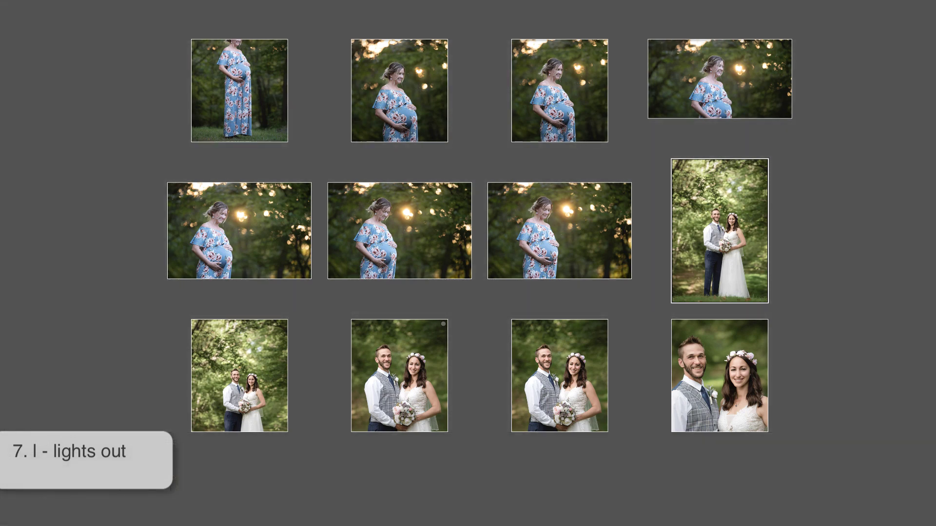
{"action": "key", "text": "l"}
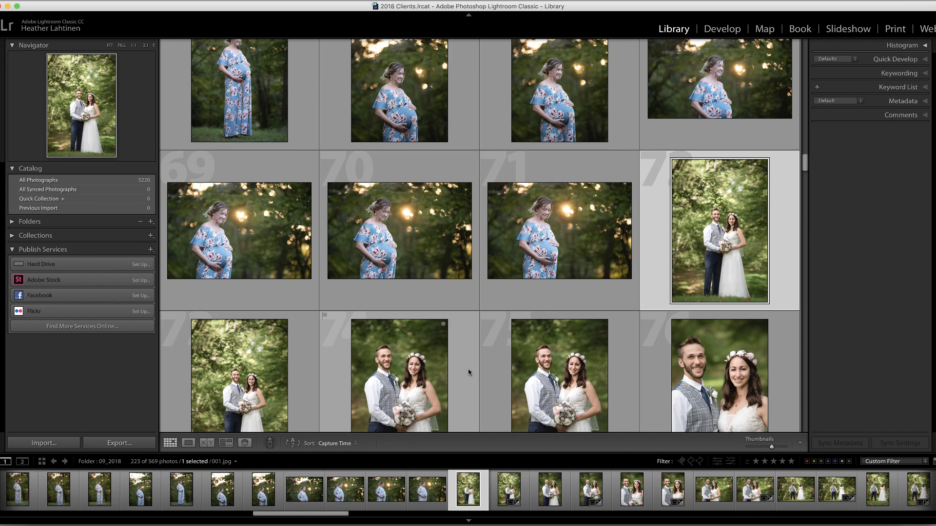
{"action": "key", "text": "l"}
{"action": "key", "text": "l"}
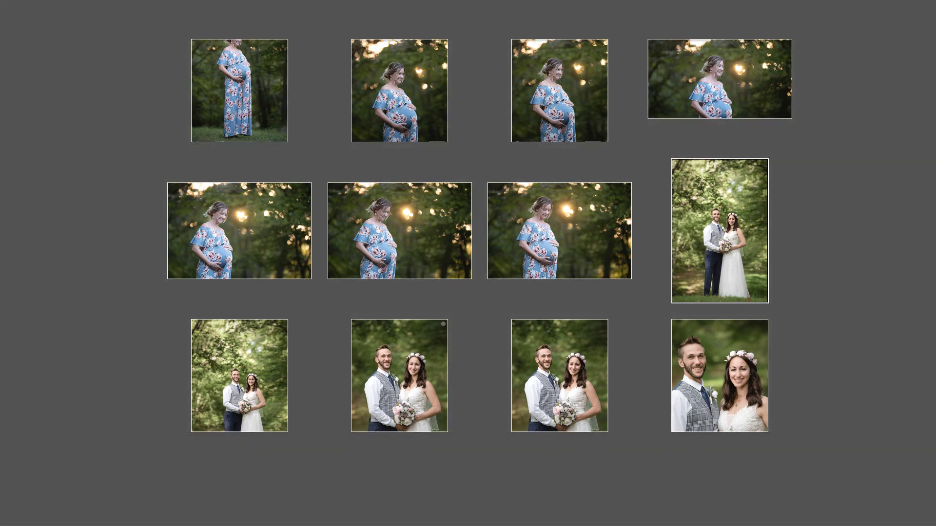
{"action": "key", "text": "l"}
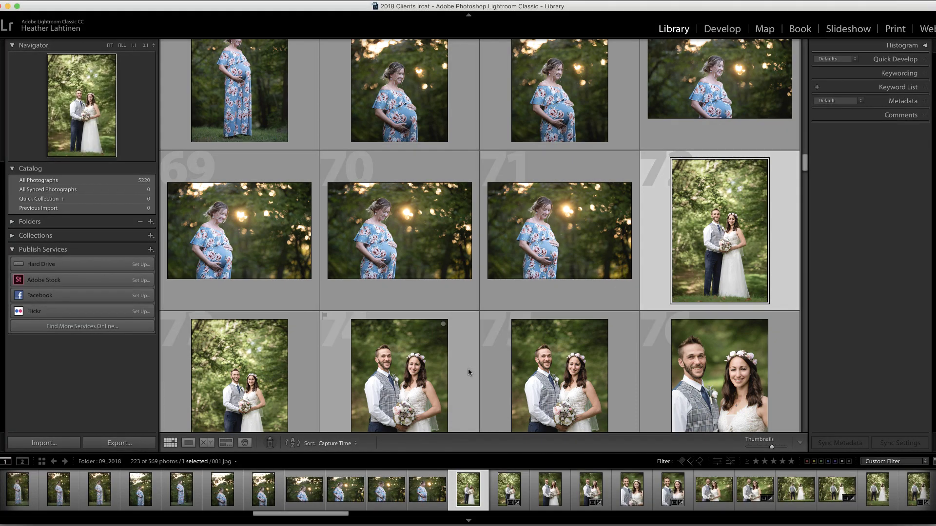
{"action": "key", "text": "e"}
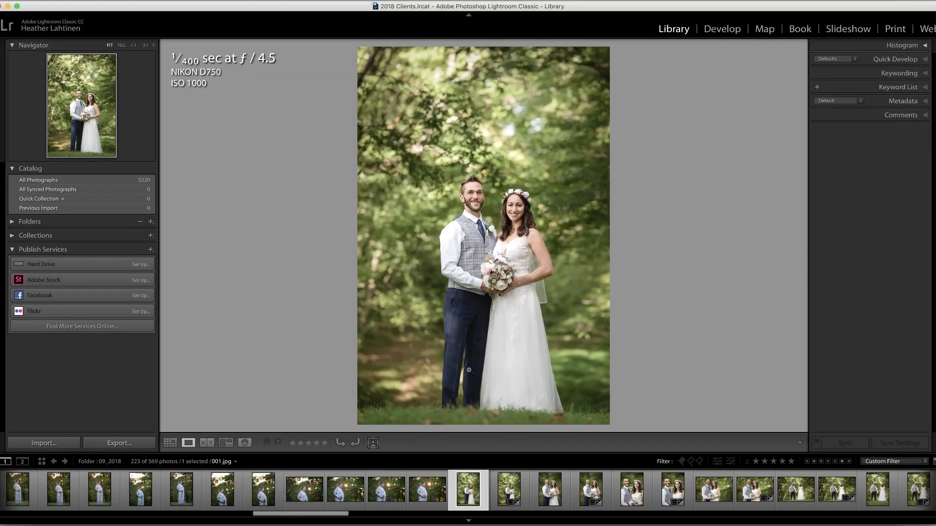
Step: Dim the lights, advance to the next couple shot, restore lighting, and turn filters off
{"action": "key", "text": "l"}
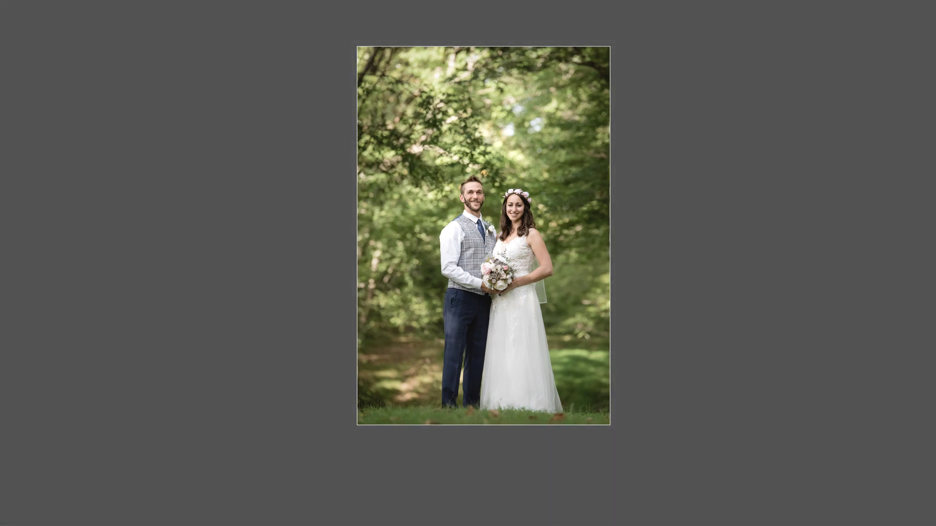
{"action": "key", "text": "Right"}
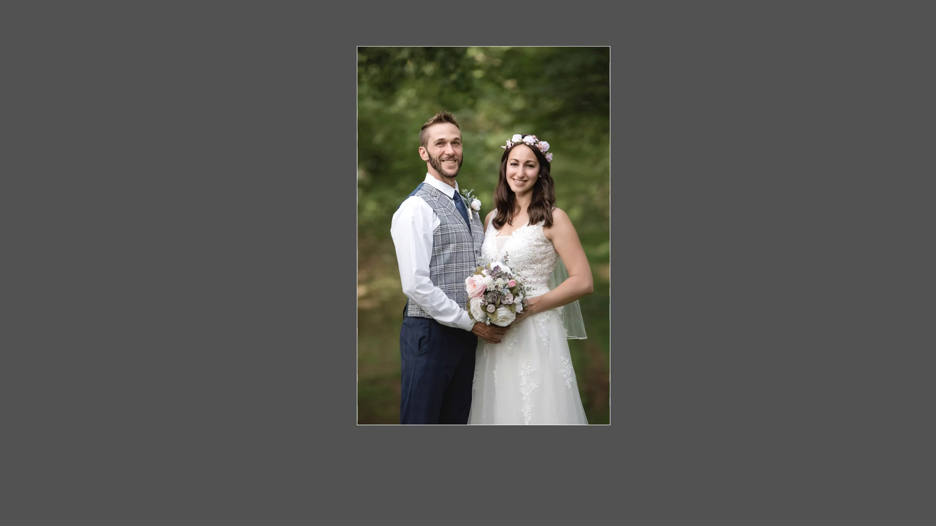
{"action": "key", "text": "l"}
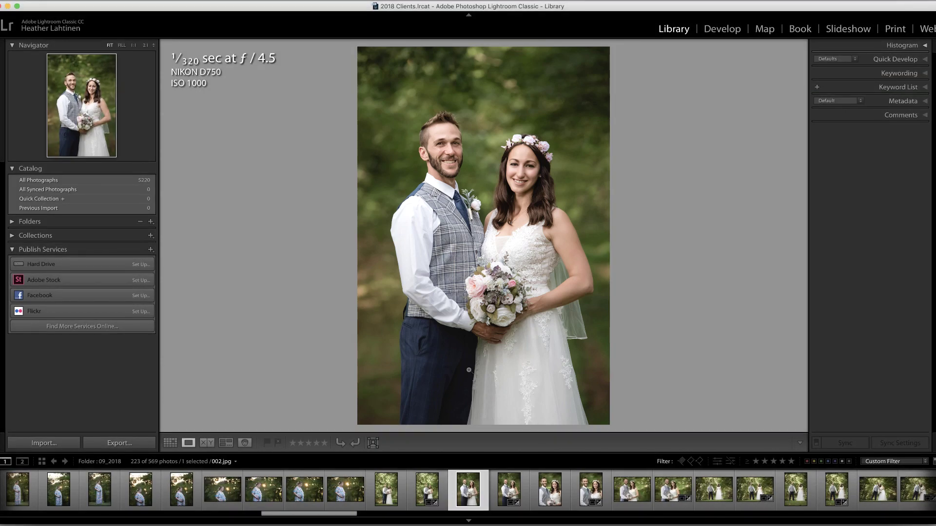
{"action": "key", "text": "super+l"}
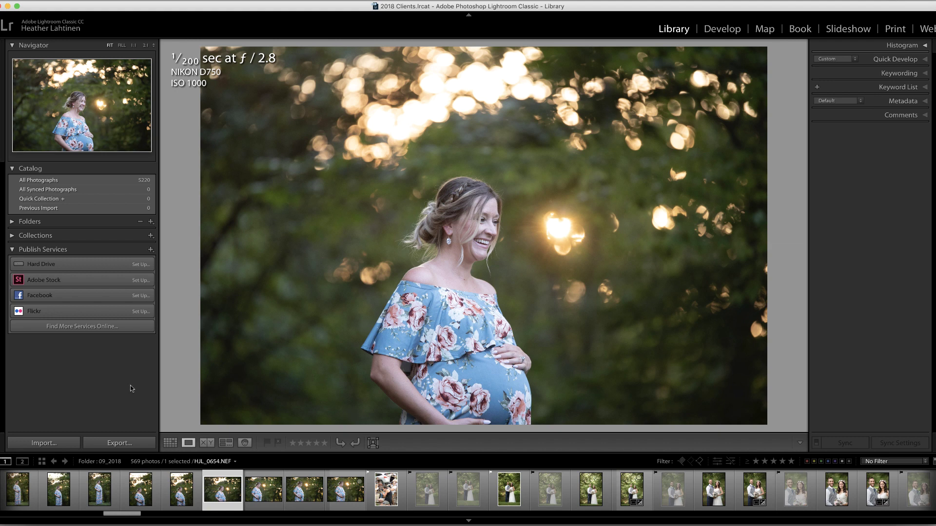
Step: Reject a maternity photo, filter to unflagged photos, and reject the hazy maternity portrait
{"action": "key", "text": "x"}
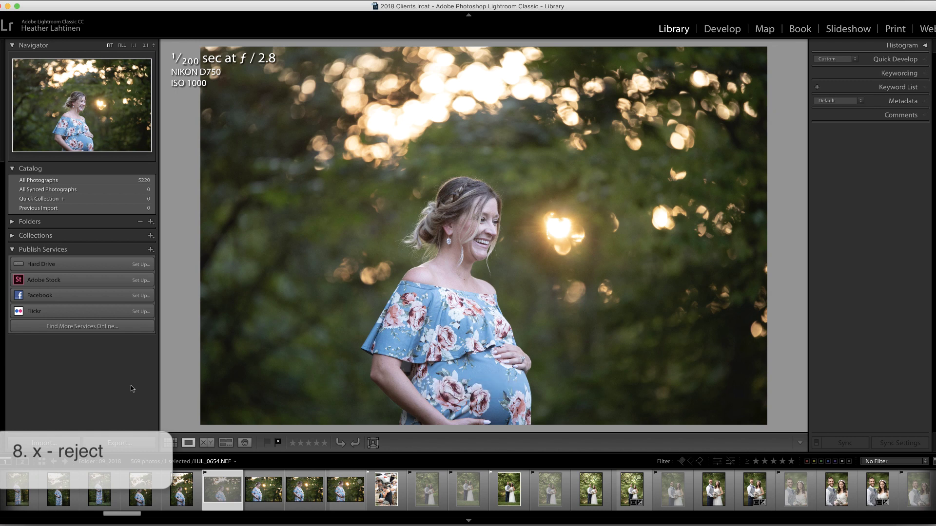
{"action": "left_click", "coordinate": [691, 462]}
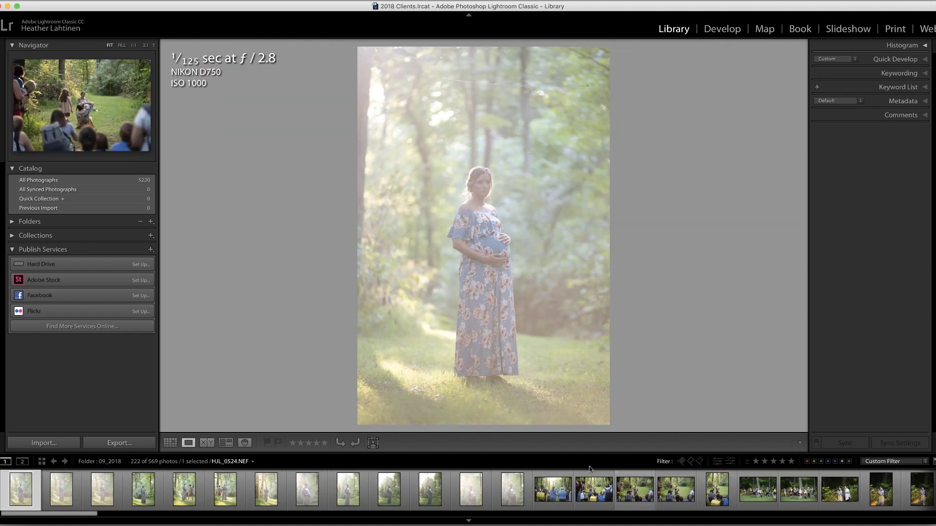
{"action": "left_click", "coordinate": [76, 513]}
{"action": "mouse_move", "coordinate": [76, 513]}
{"action": "left_mouse_down"}
{"action": "mouse_move", "coordinate": [277, 511]}
{"action": "mouse_move", "coordinate": [78, 513]}
{"action": "left_mouse_up"}
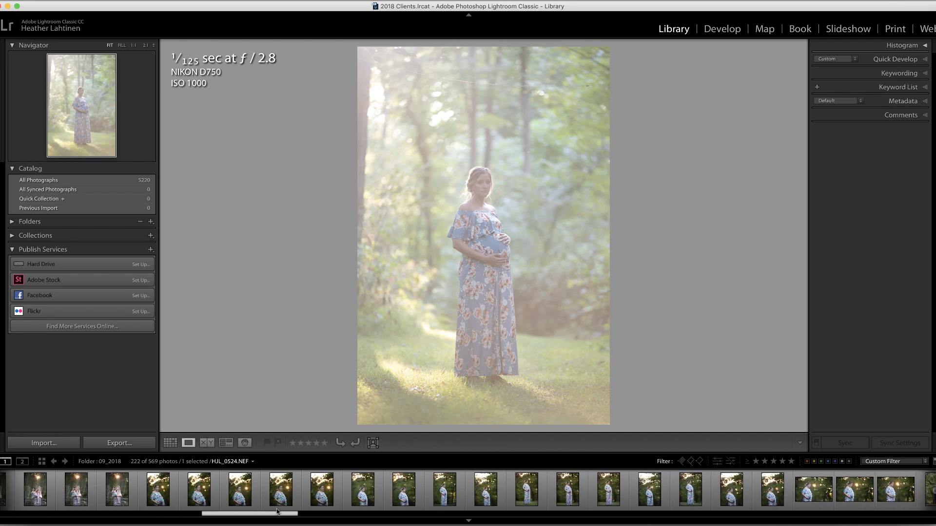
{"action": "key", "text": "x"}
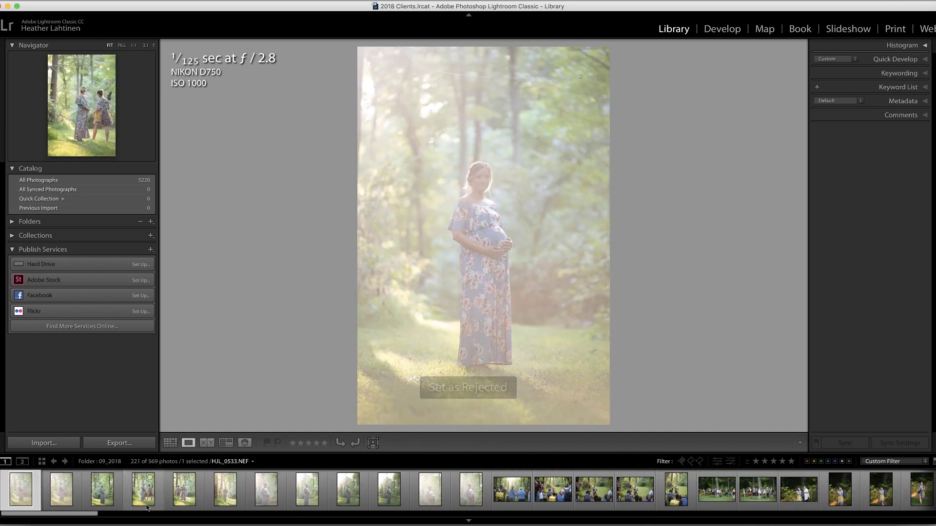
Step: Reject HJL_0531, remove the filter to show all 569 photos, and reselect HJL_0531
{"action": "left_click", "coordinate": [105, 497]}
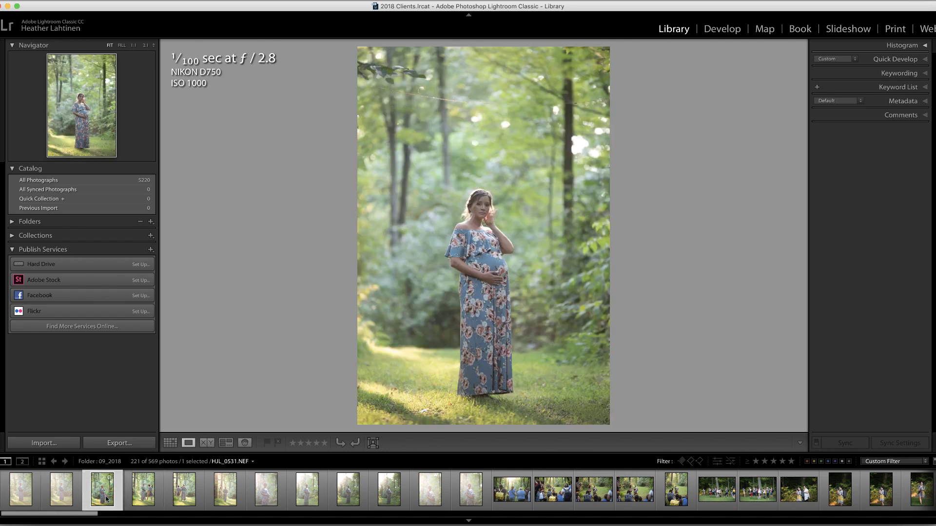
{"action": "key", "text": "x"}
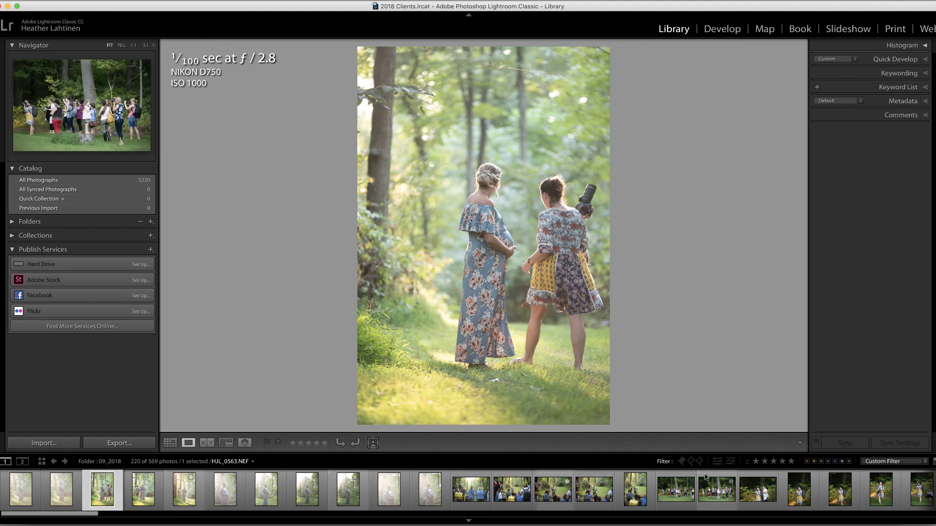
{"action": "left_click", "coordinate": [690, 461]}
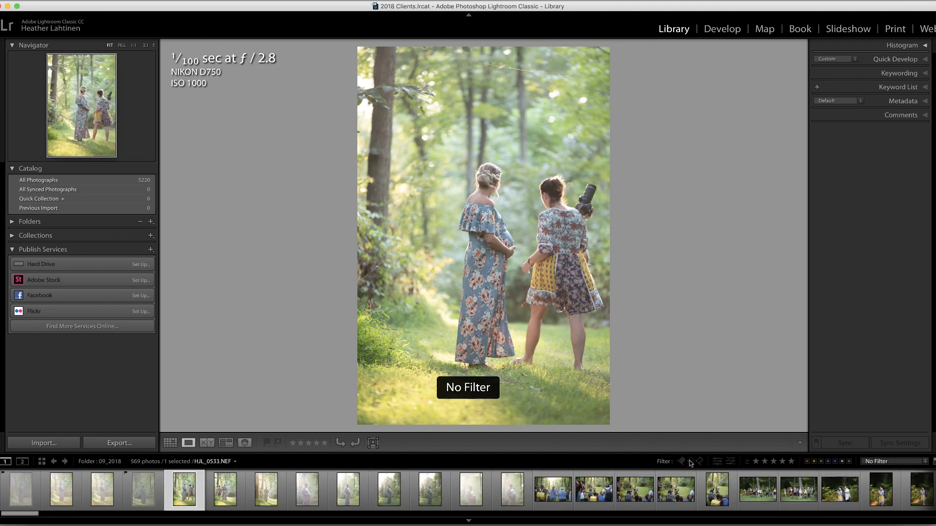
{"action": "left_click", "coordinate": [140, 490]}
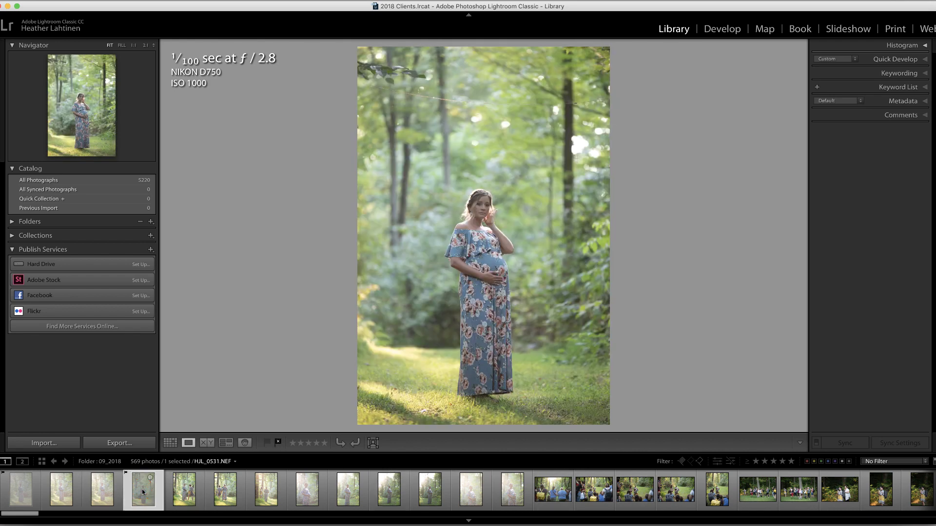
Step: Unflag HJL_0531, then browse the filmstrip to HJL_0600 and HJL_0602
{"action": "key", "text": "u"}
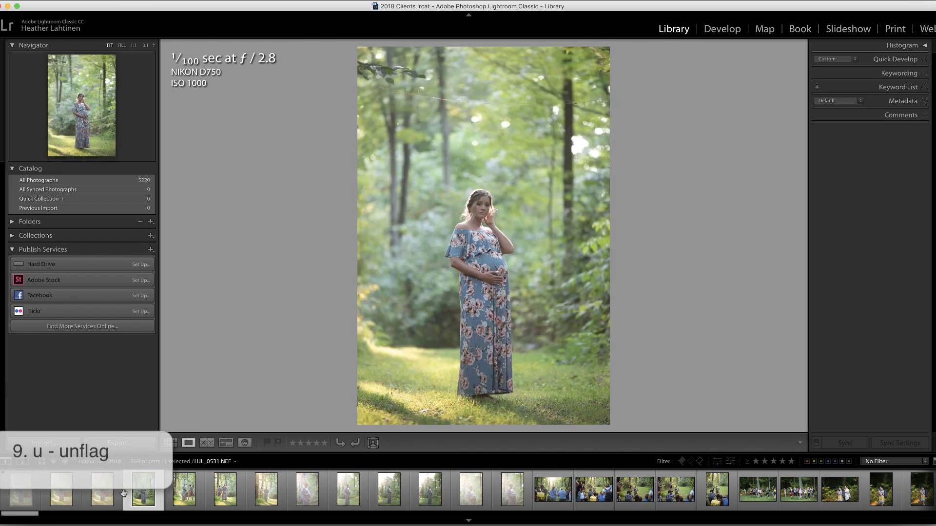
{"action": "left_click_drag", "start_coordinate": [22, 514], "coordinate": [81, 517]}
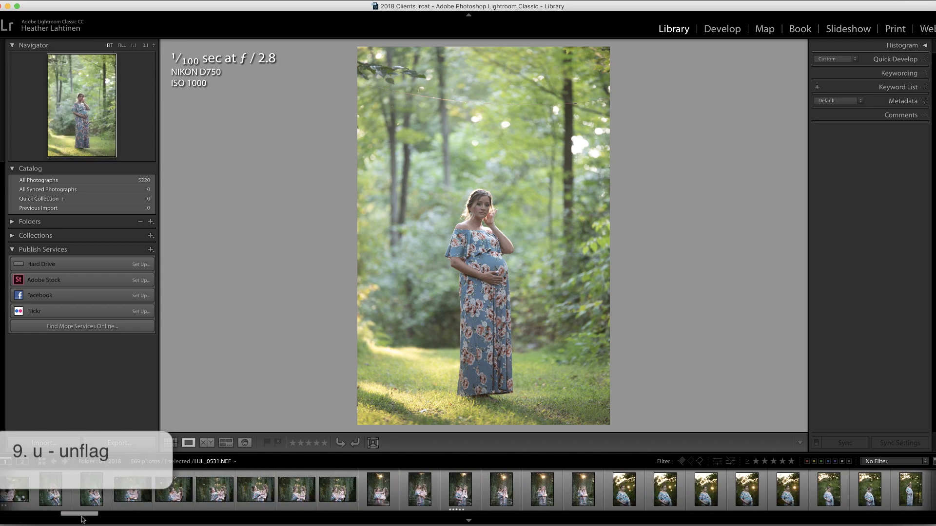
{"action": "left_click", "coordinate": [98, 509]}
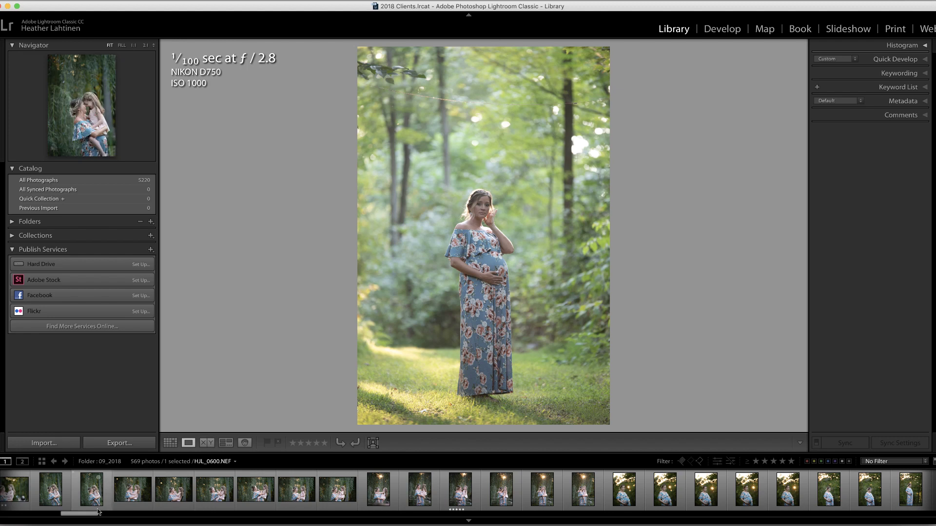
{"action": "left_click", "coordinate": [125, 504]}
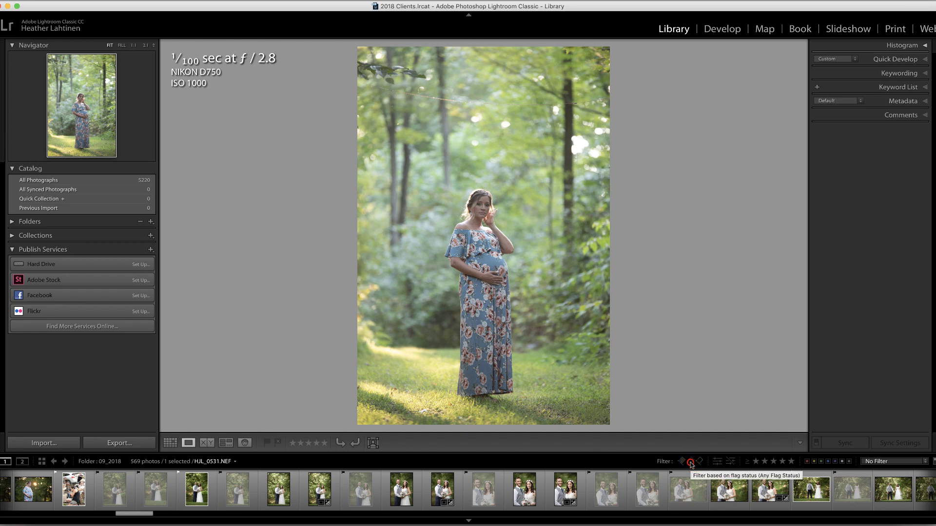
Step: Filter the filmstrip to unflagged photos, 221 of 569, and scroll through them
{"action": "left_click", "coordinate": [690, 461]}
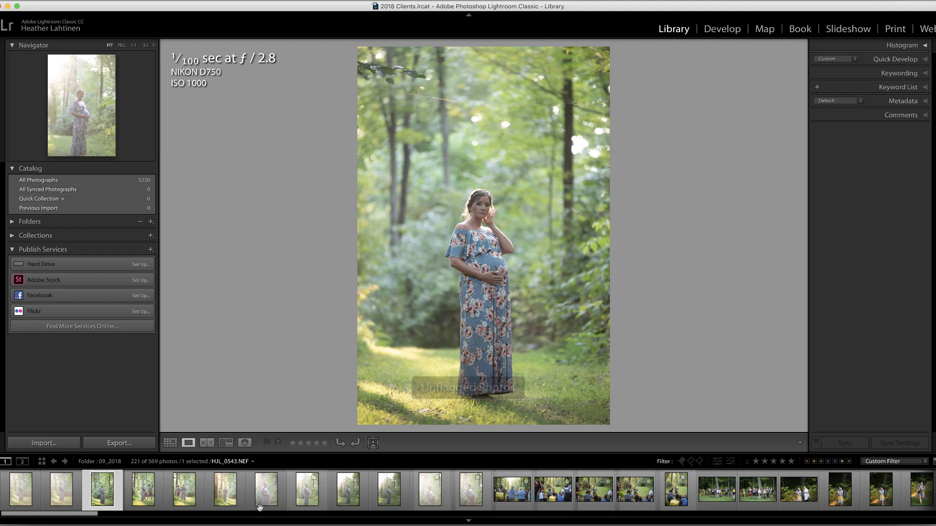
{"action": "left_click", "coordinate": [59, 514]}
{"action": "left_click_drag", "start_coordinate": [59, 514], "coordinate": [240, 493]}
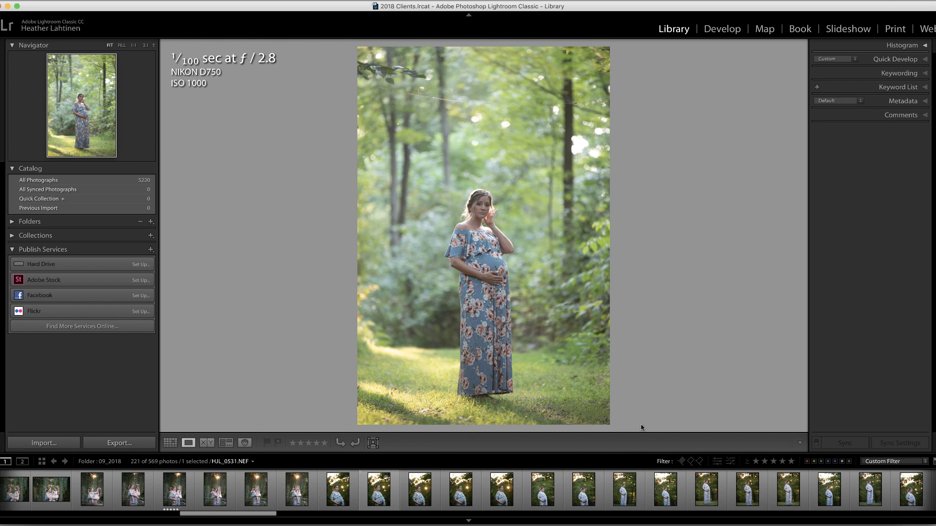
{"action": "key", "text": "super+l"}
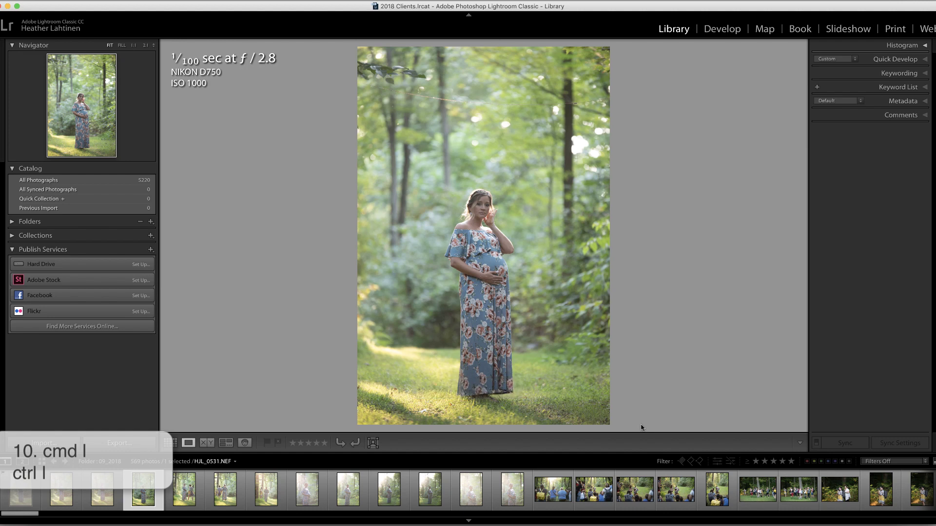
{"action": "key", "text": "super+l"}
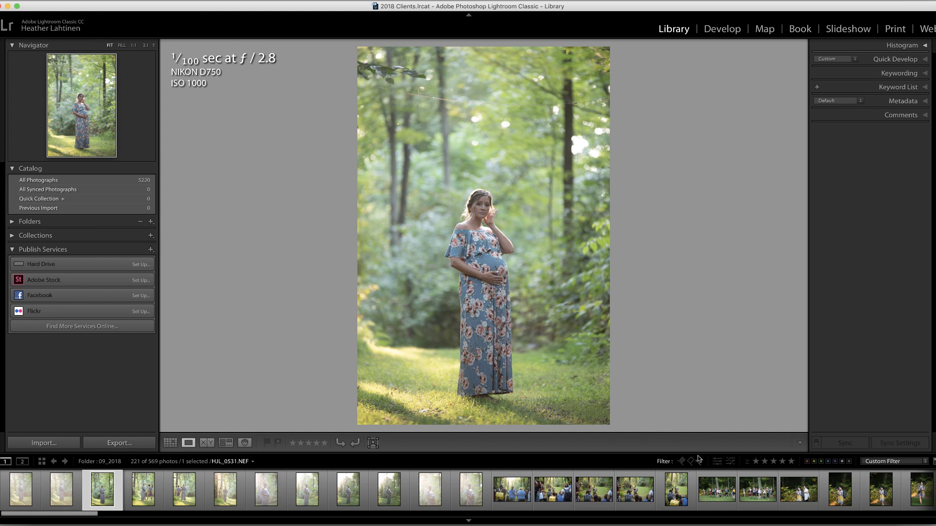
Step: Apply the five-star rating filter (8 of 569), then toggle filters off and on with Cmd+L
{"action": "left_click", "coordinate": [791, 461]}
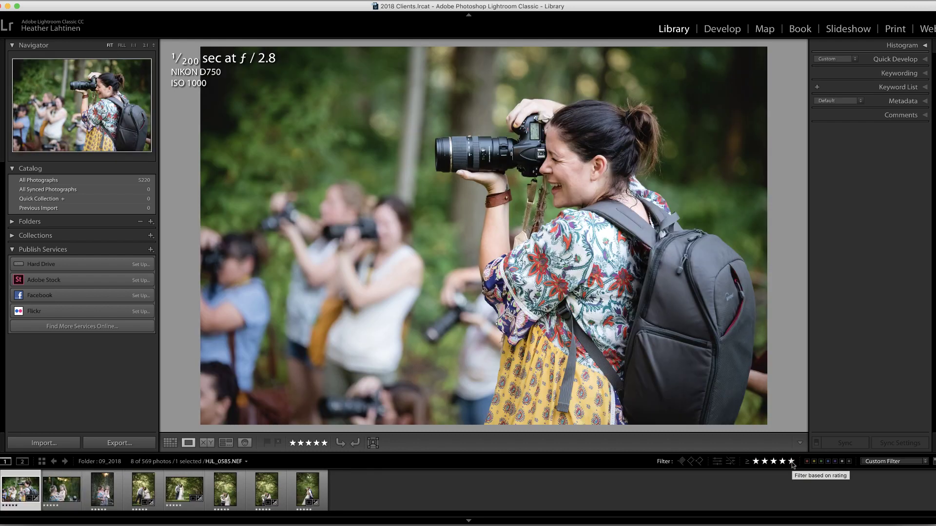
{"action": "key", "text": "super+l"}
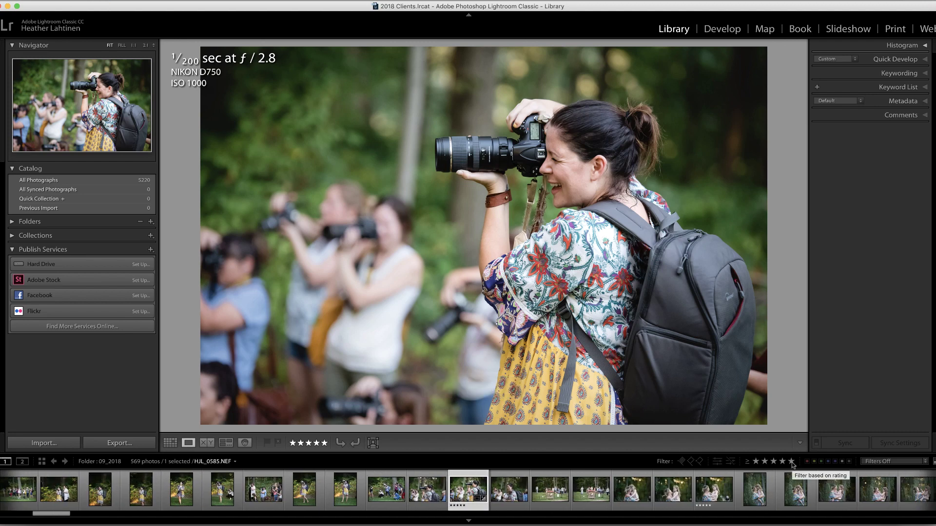
{"action": "key", "text": "super+l"}
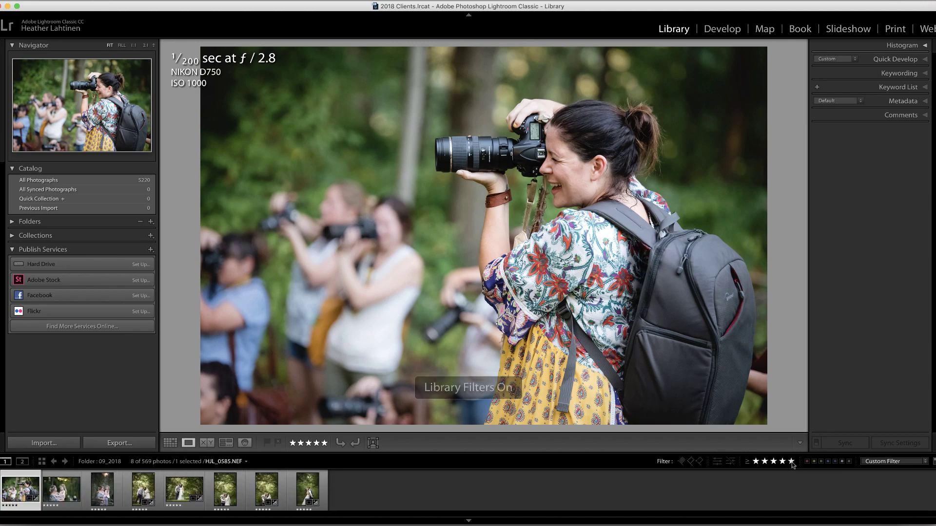